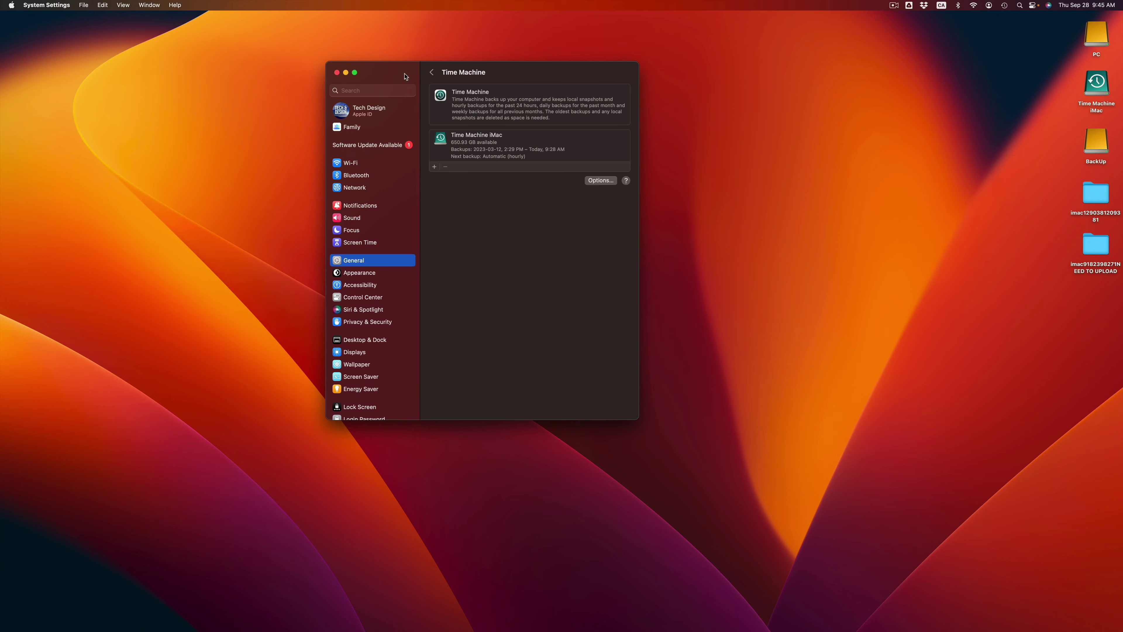
# Check the Time Machine menu-bar status, confirming the latest backup was today at 9:28 AM.
pyautogui.moveTo(406, 77); pyautogui.dragTo(473, 129)
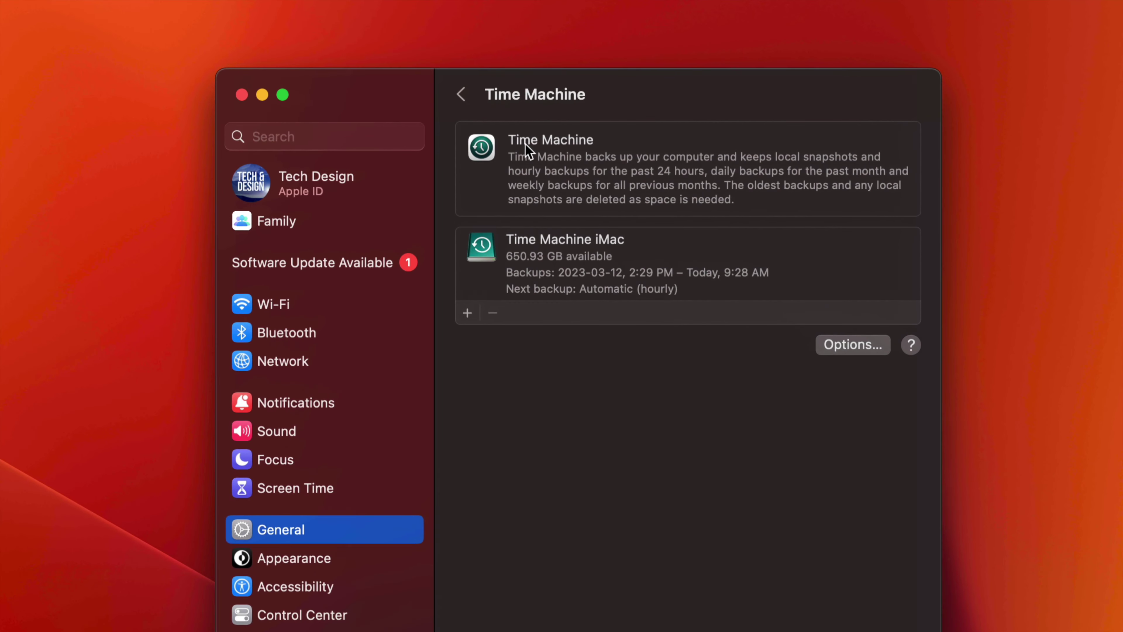
pyautogui.moveTo(418, 93); pyautogui.dragTo(350, 70)
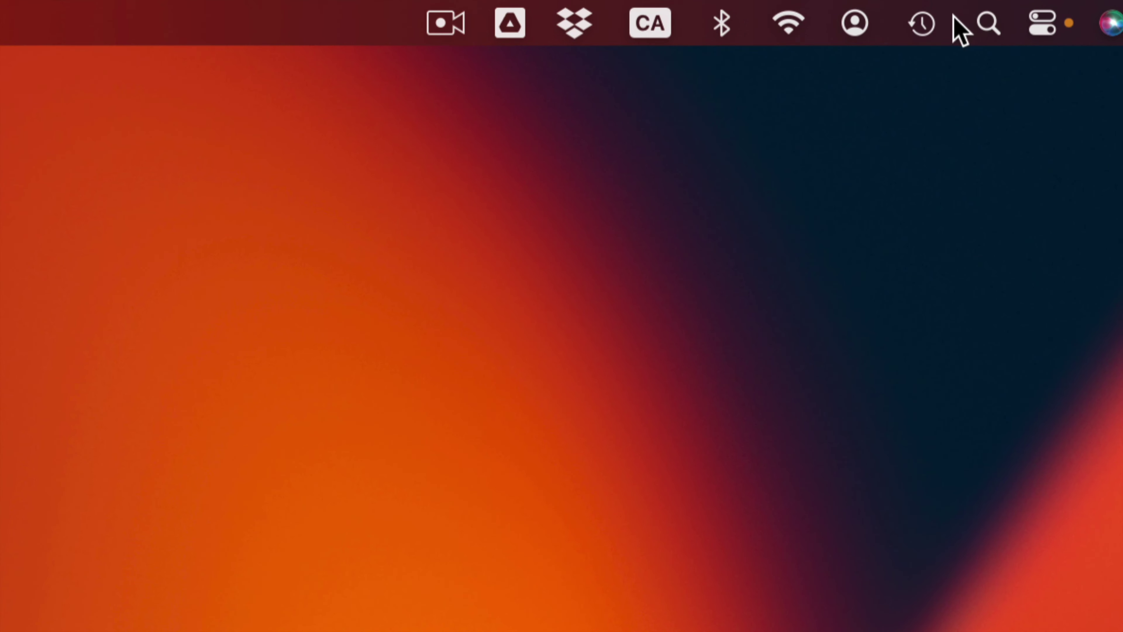
pyautogui.click(929, 23)
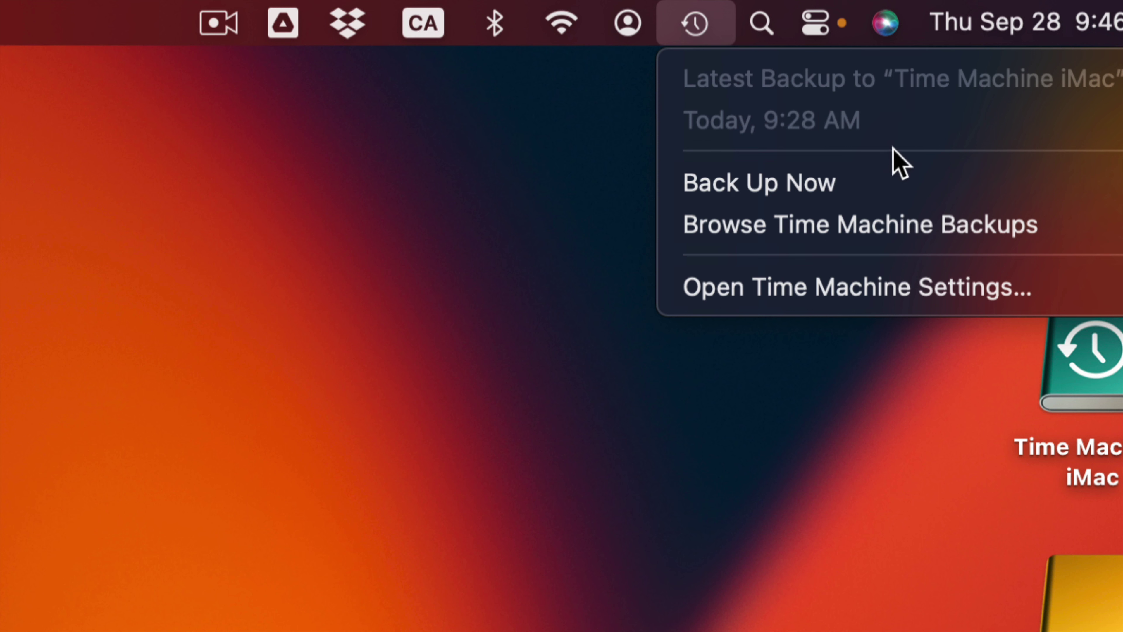
pyautogui.click(434, 140)
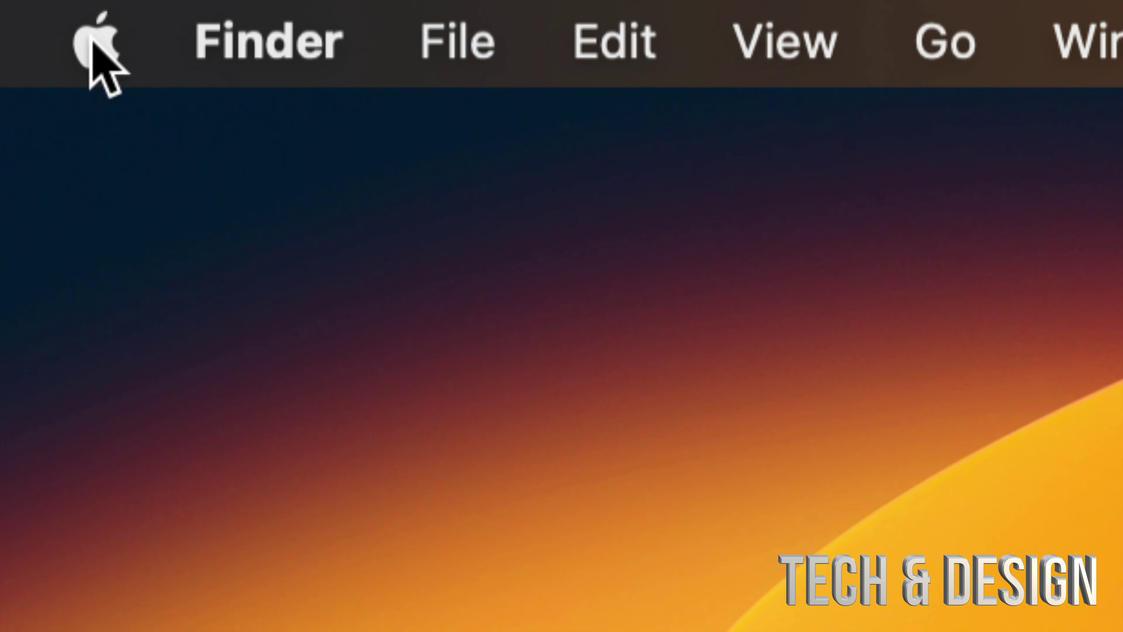
# Launch System Settings from the Apple menu and reposition its window.
pyautogui.click(70, 28)
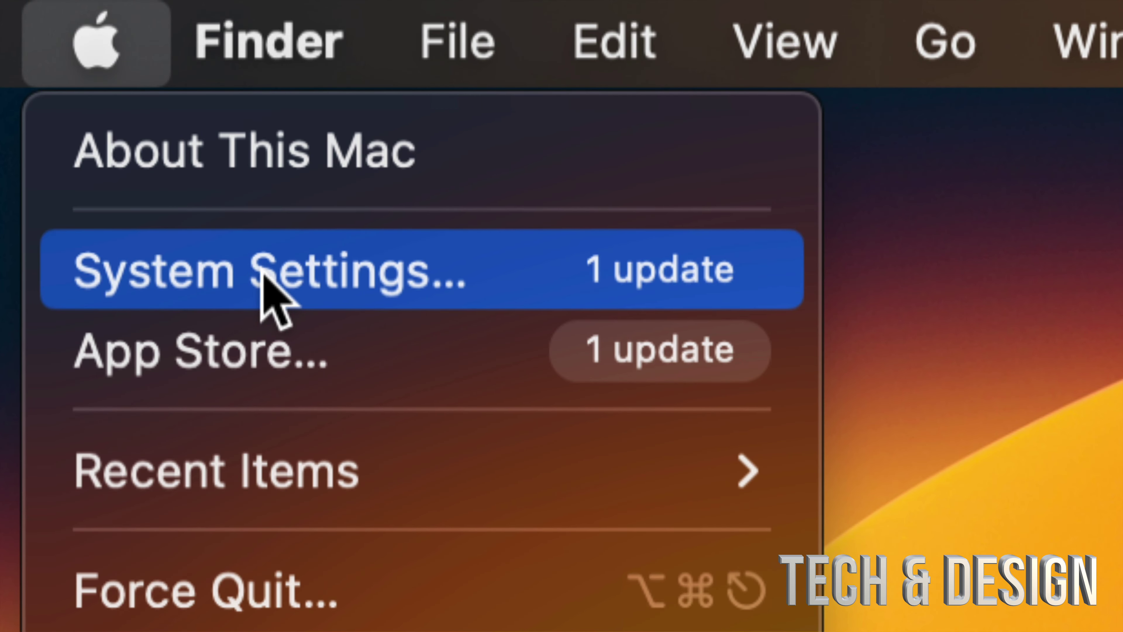
pyautogui.click(261, 277)
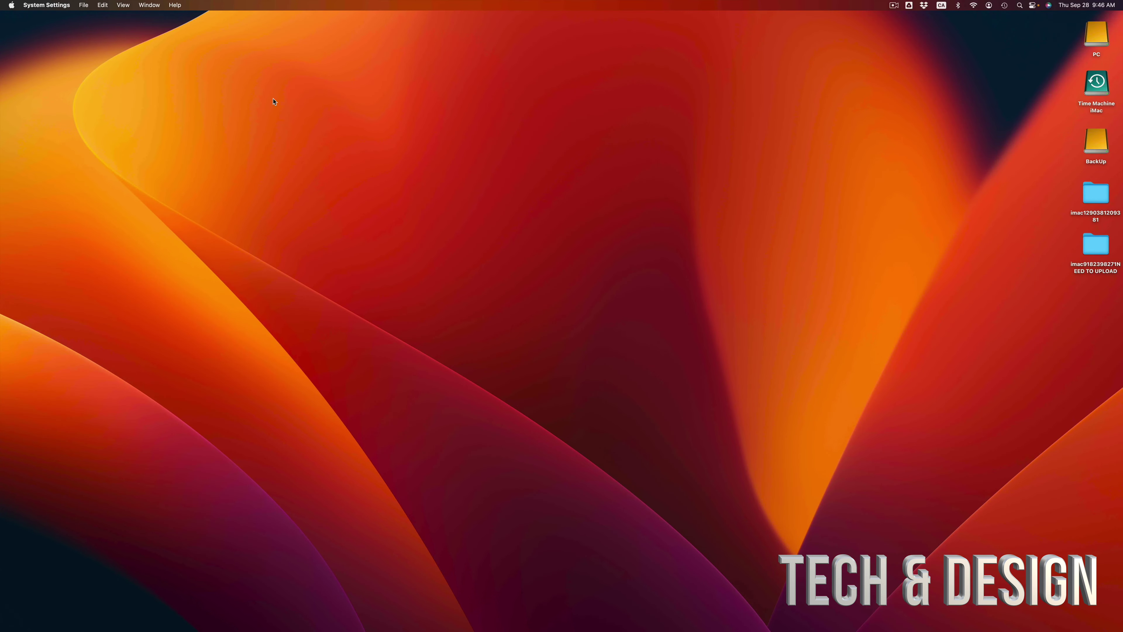
pyautogui.moveTo(431, 111); pyautogui.dragTo(412, 145)
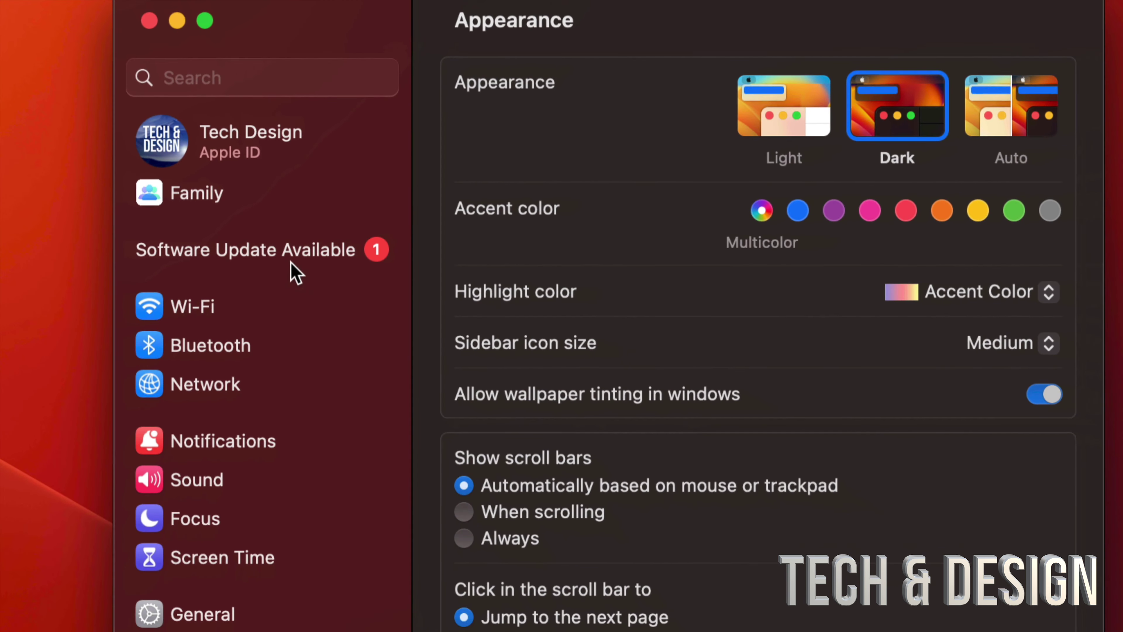
# Go to General > Software Update, which offers macOS Sonoma 14.0 (4.51 GB).
pyautogui.click(207, 89)
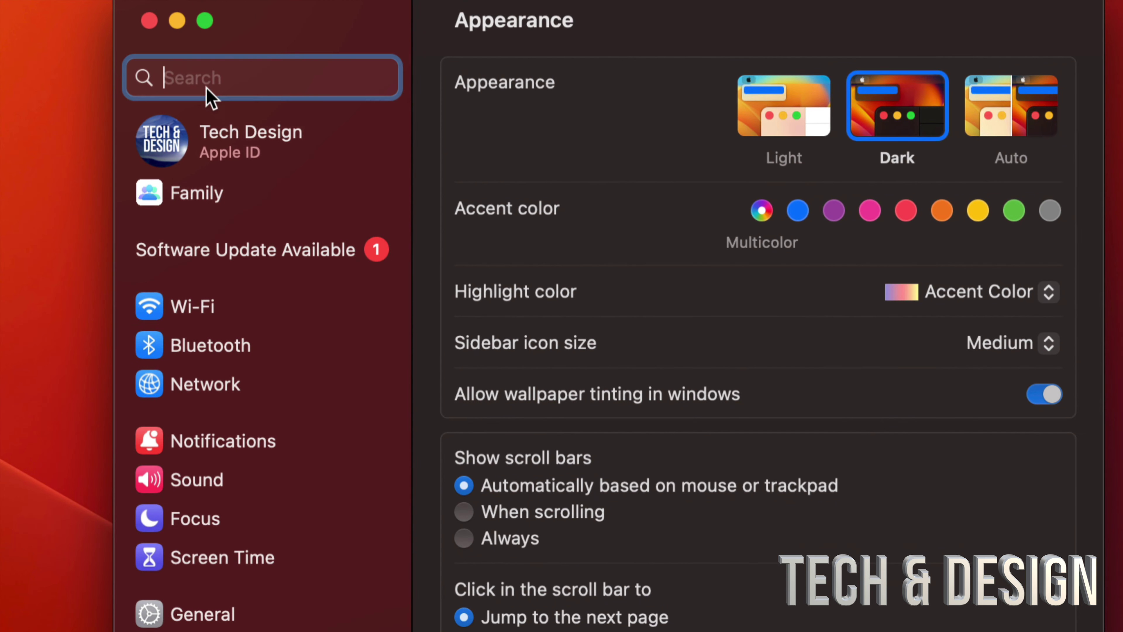
pyautogui.write('update')
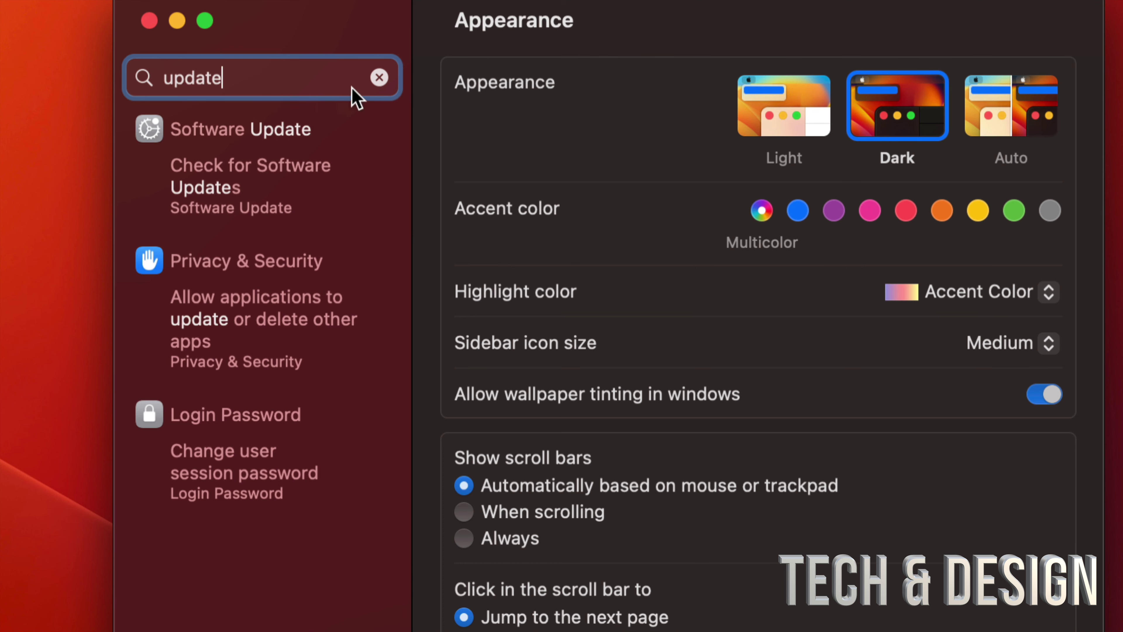
pyautogui.click(372, 82)
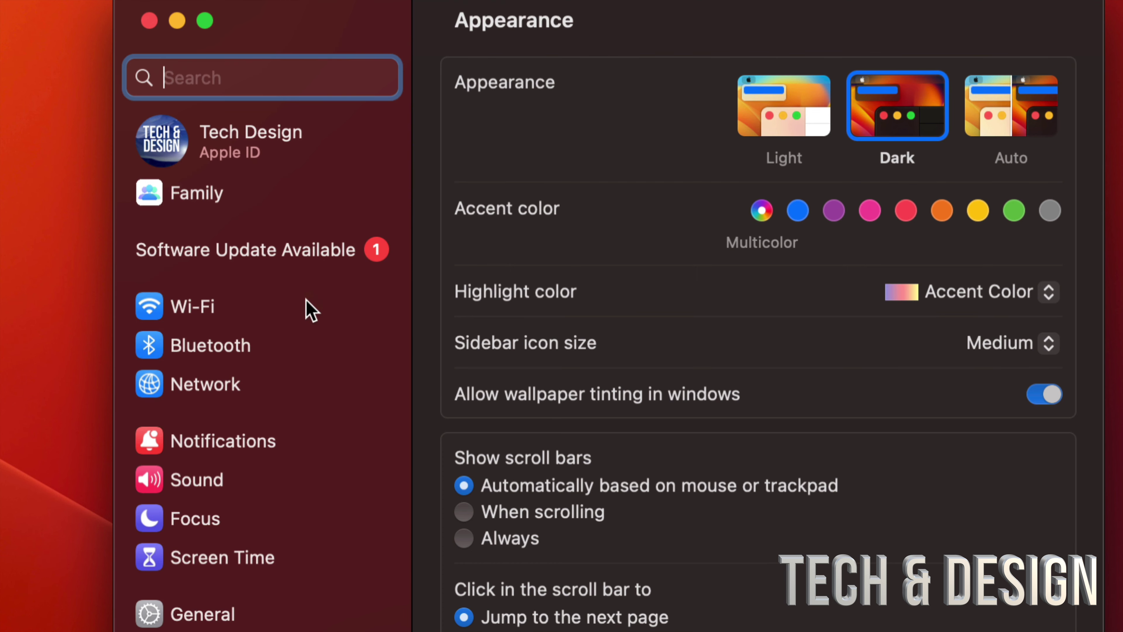
pyautogui.scroll(-10, 305, 308)
pyautogui.scroll(1, 312, 310)
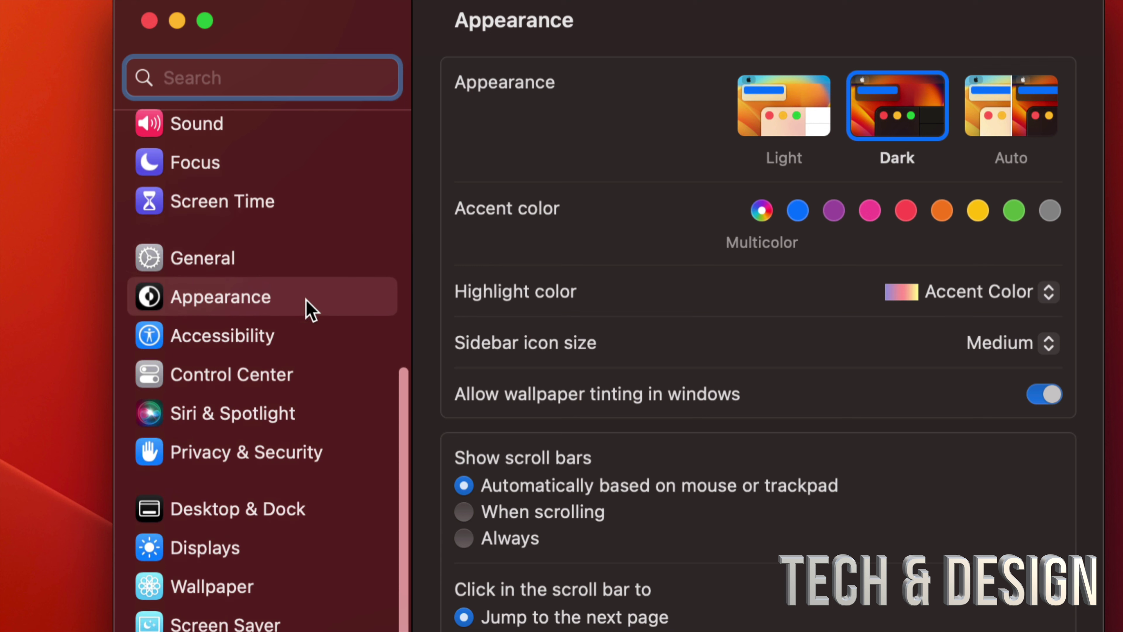
pyautogui.click(228, 266)
pyautogui.click(553, 135)
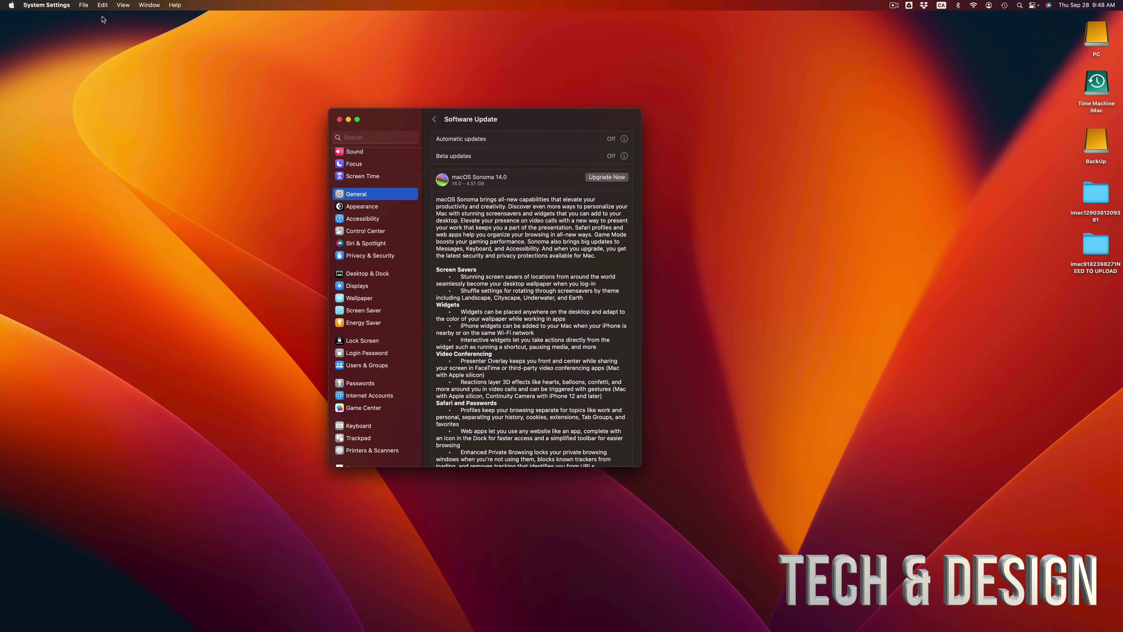
# Launch the App Store from the Apple menu and move its window.
pyautogui.click(7, 4)
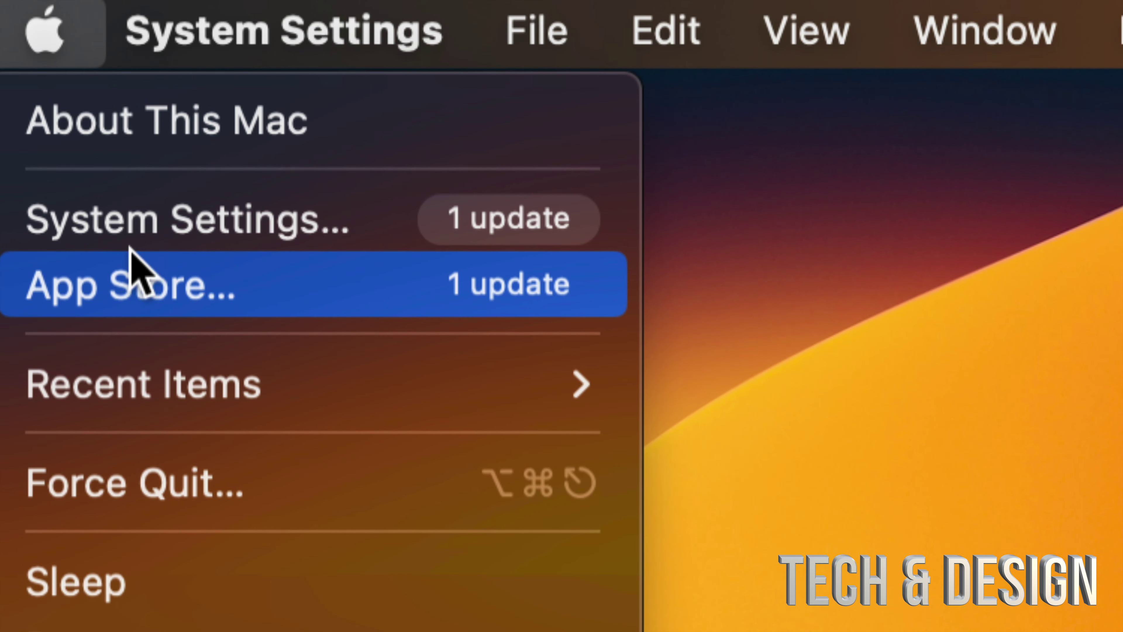
pyautogui.click(158, 284)
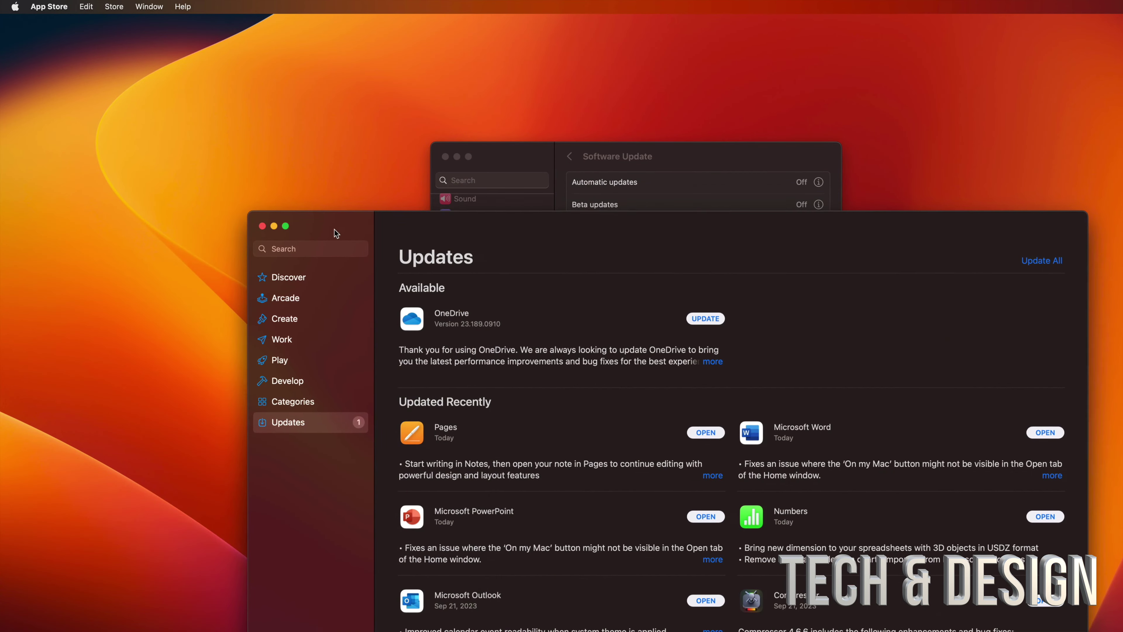
pyautogui.moveTo(334, 230); pyautogui.dragTo(246, 205)
# Search the App Store for 'macos sonoma' and view the free 12.1 GB macOS Sonoma page.
pyautogui.click(203, 226)
pyautogui.write('macos sonoma')
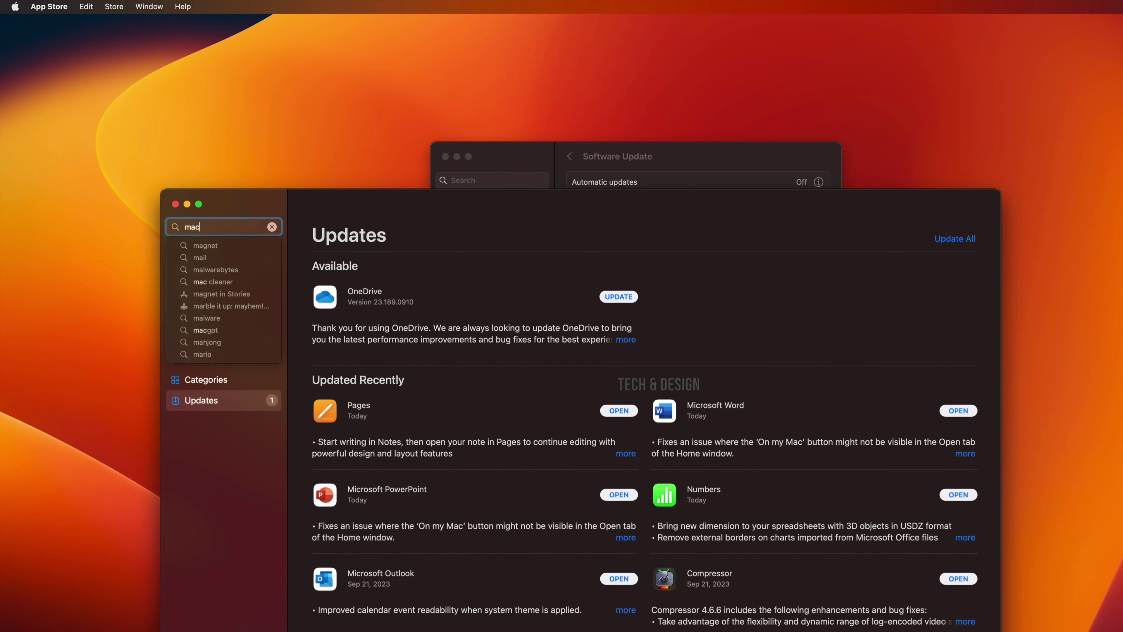
pyautogui.press('Return')
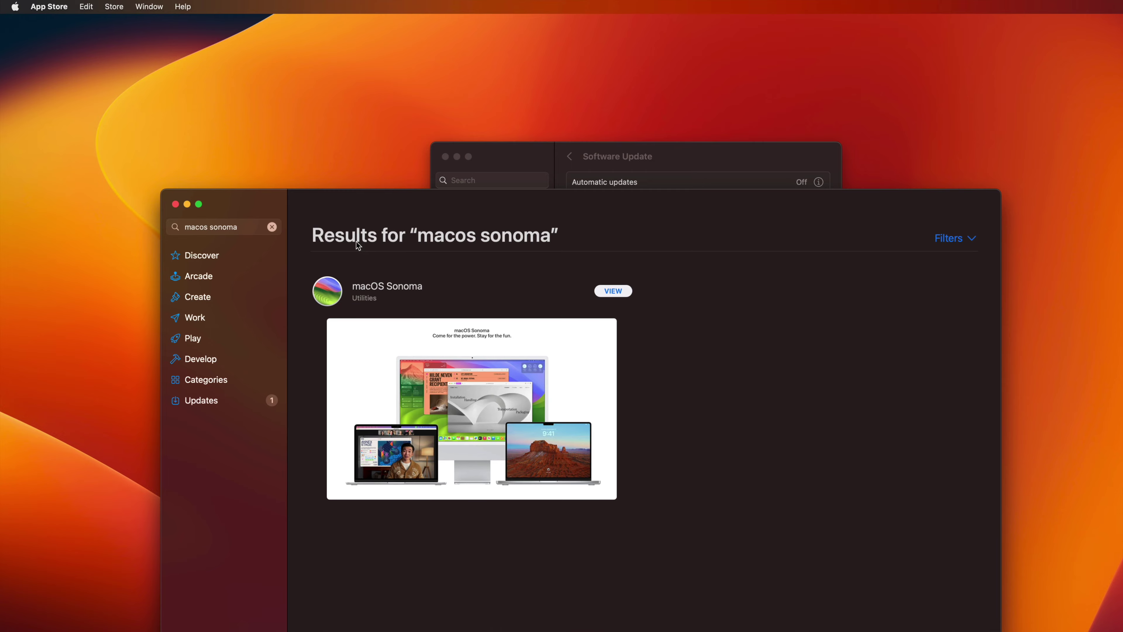
pyautogui.click(613, 291)
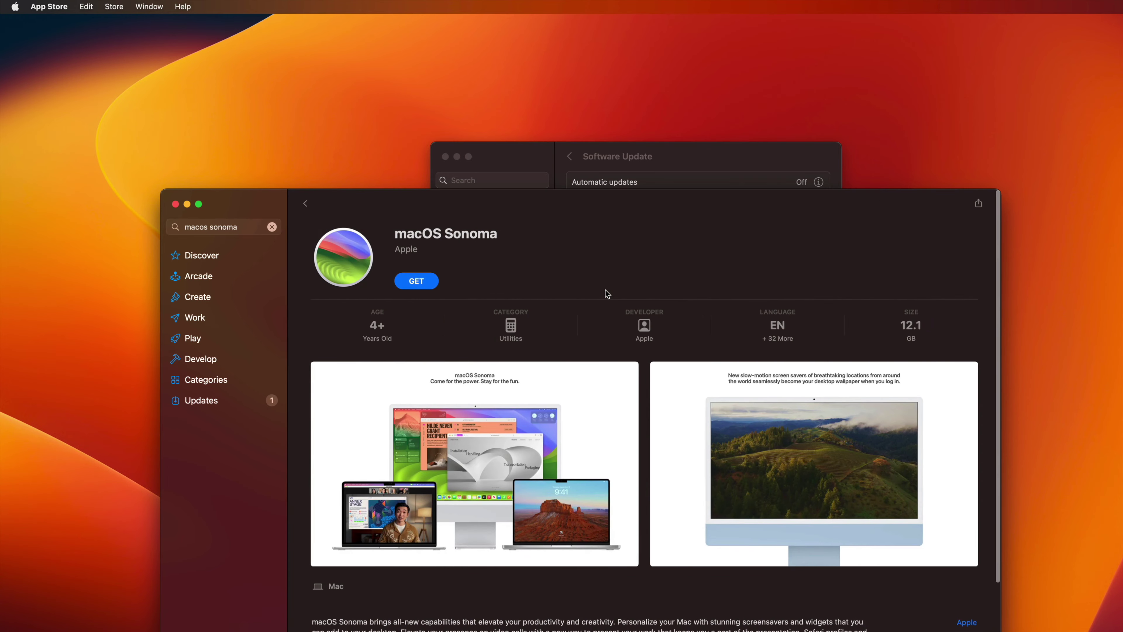
pyautogui.moveTo(510, 210); pyautogui.dragTo(474, 90)
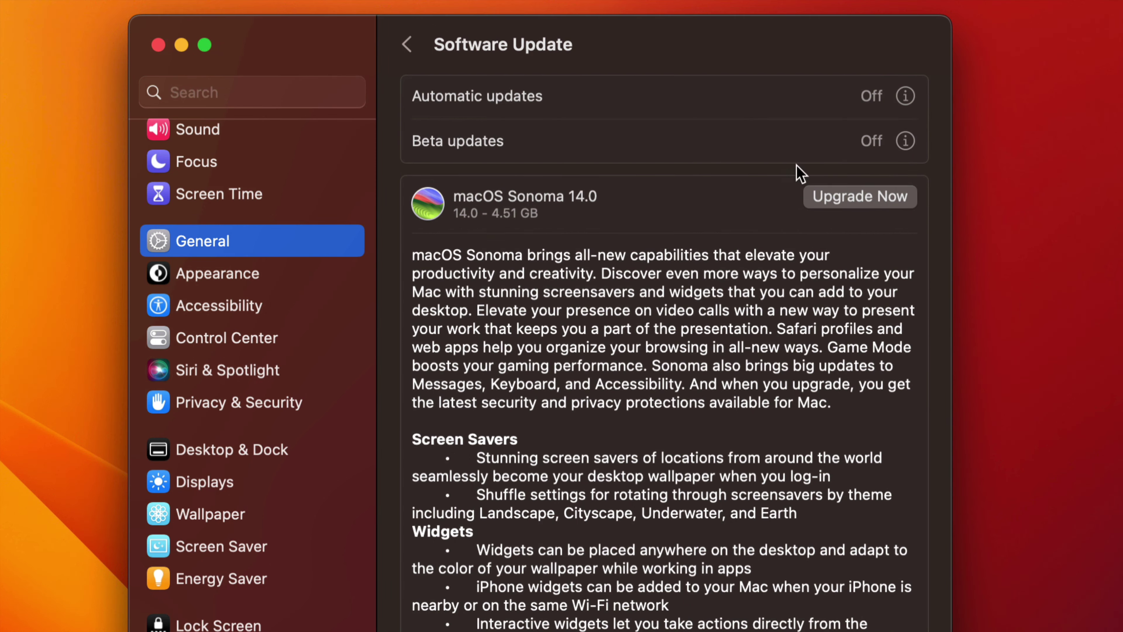
# Start the macOS Sonoma 14.0 upgrade and agree to its license terms.
pyautogui.click(873, 205)
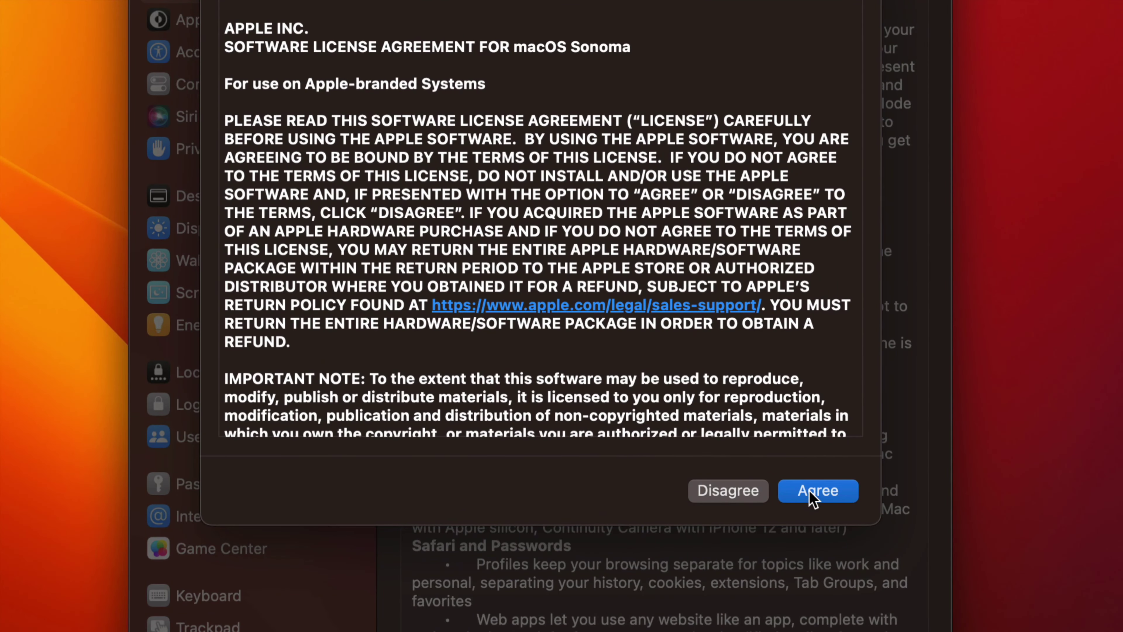
pyautogui.click(813, 495)
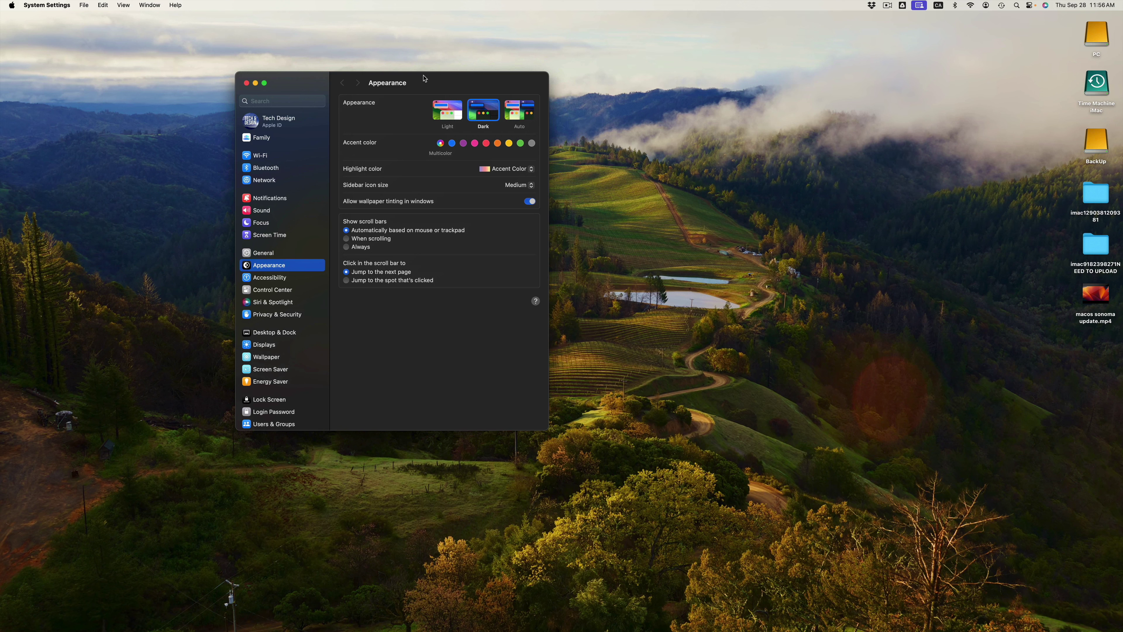
# Check General > Software Update, showing macOS Sonoma 14.0 (23A344) installed and up to date.
pyautogui.click(262, 256)
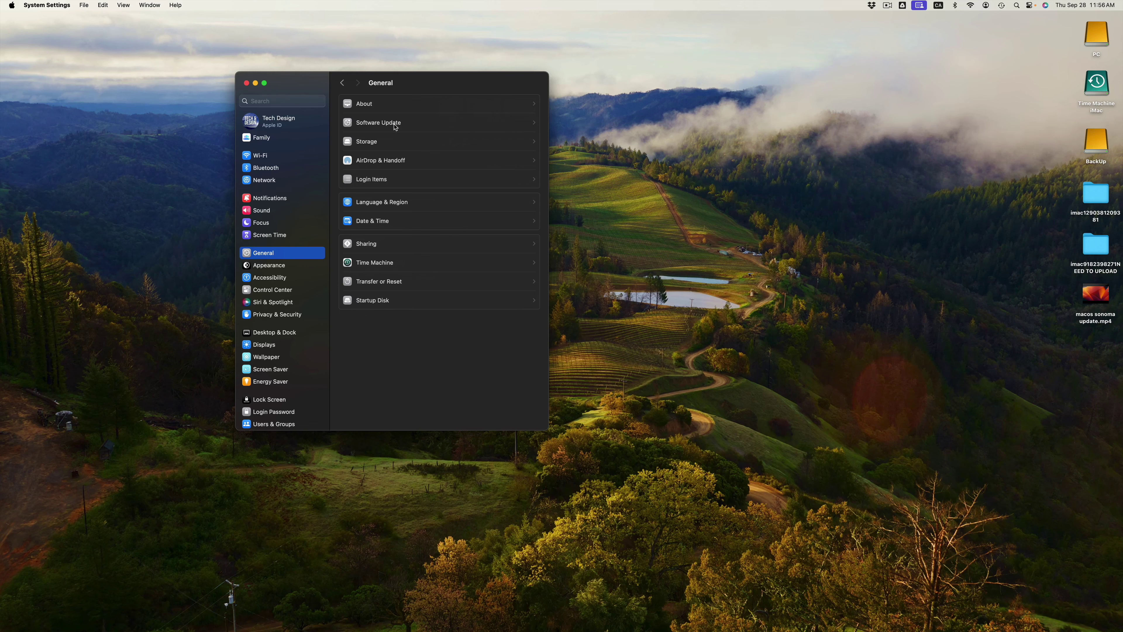
pyautogui.click(395, 126)
pyautogui.moveTo(419, 86); pyautogui.dragTo(562, 140)
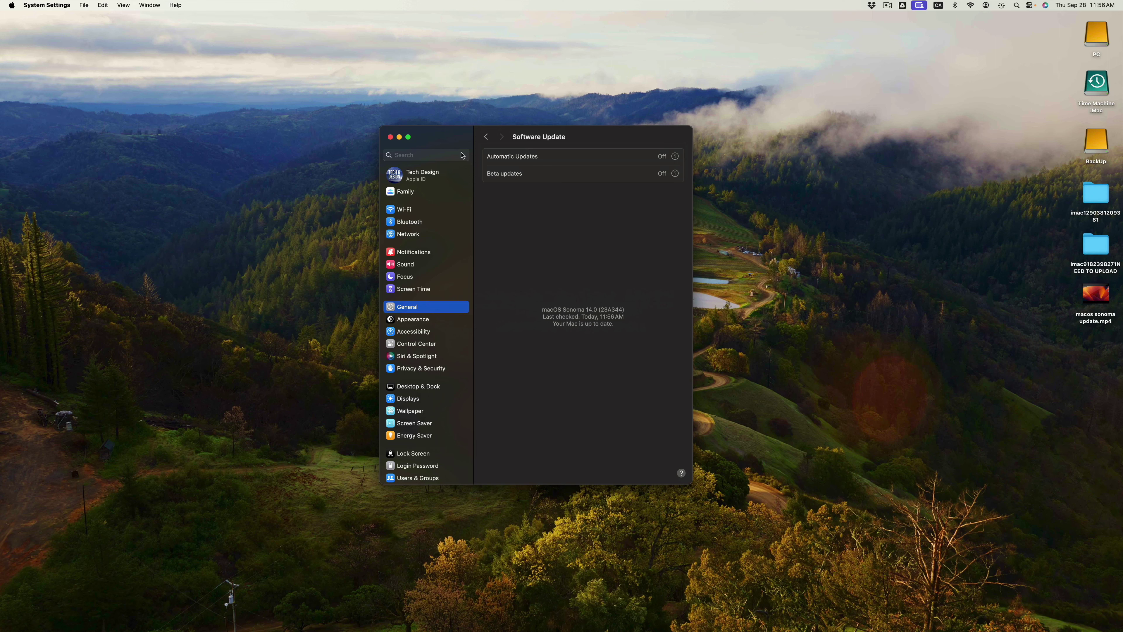
pyautogui.moveTo(449, 139); pyautogui.dragTo(445, 74)
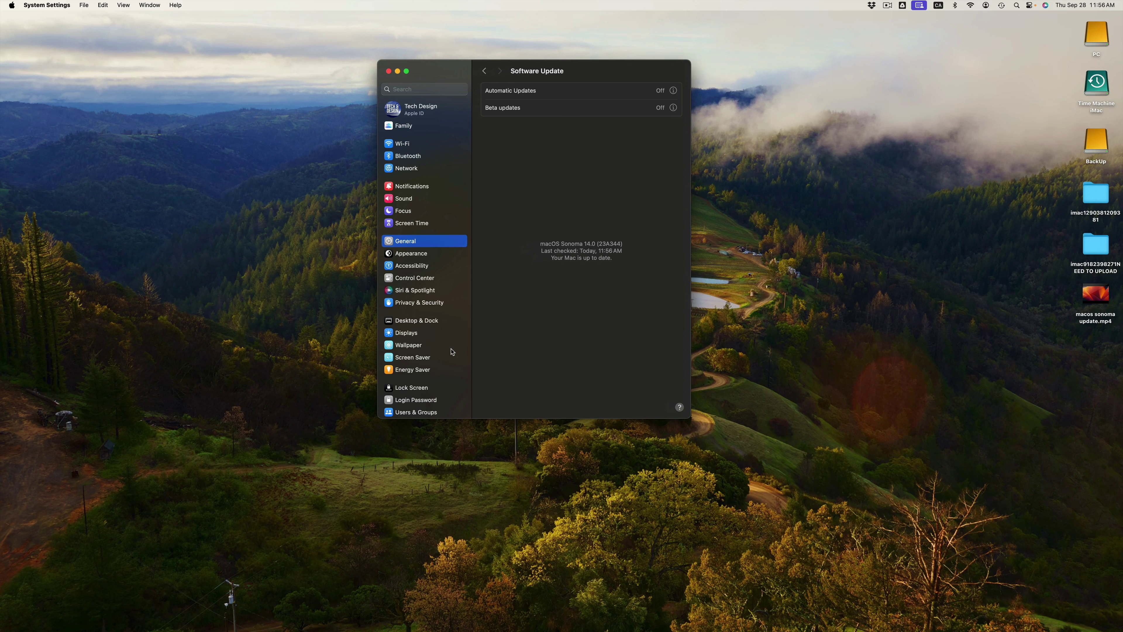
# Set the desktop wallpaper to the Sonoma dynamic wallpaper in its Dark mode.
pyautogui.click(414, 346)
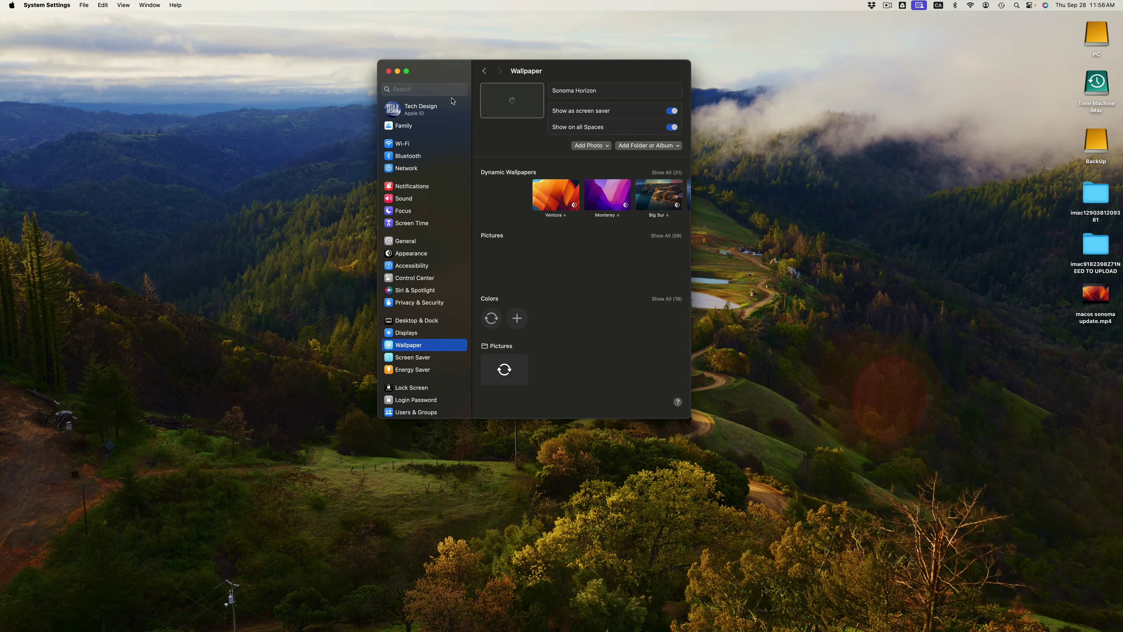
pyautogui.click(444, 303)
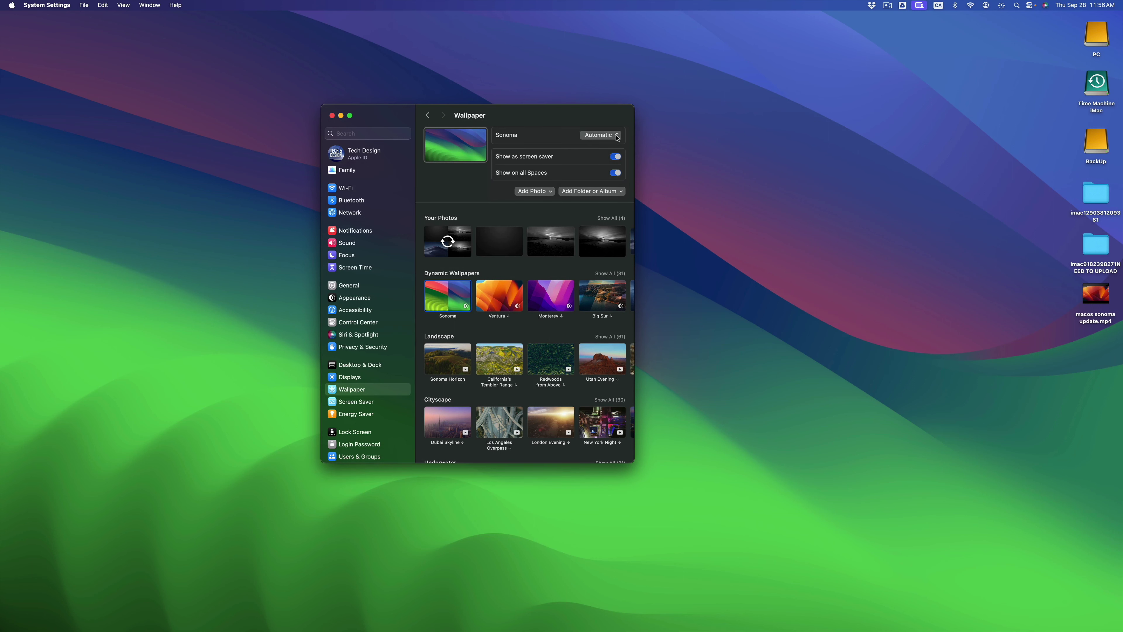
pyautogui.click(606, 134)
pyautogui.click(594, 153)
# Close System Settings and dismiss the desktop items tip.
pyautogui.click(332, 115)
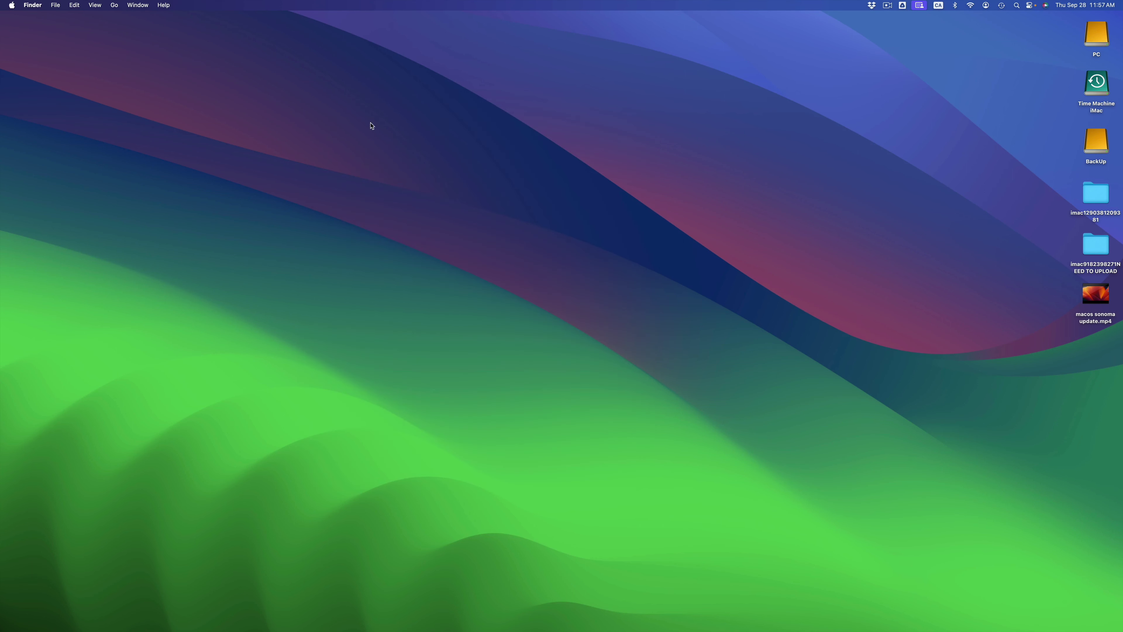
pyautogui.click(547, 202)
pyautogui.click(547, 202)
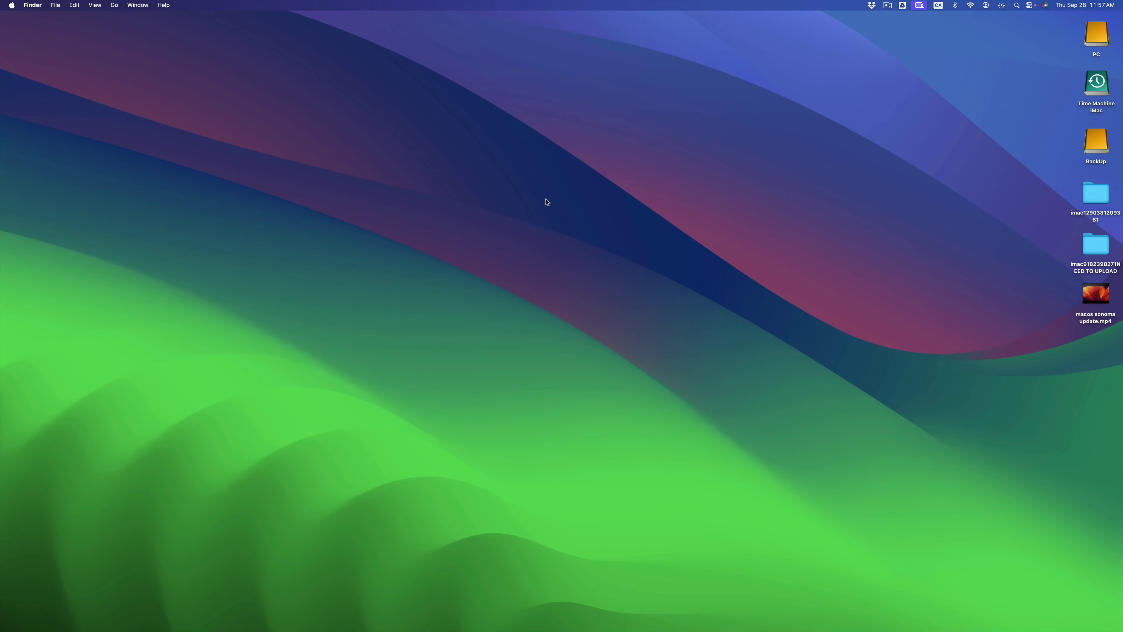